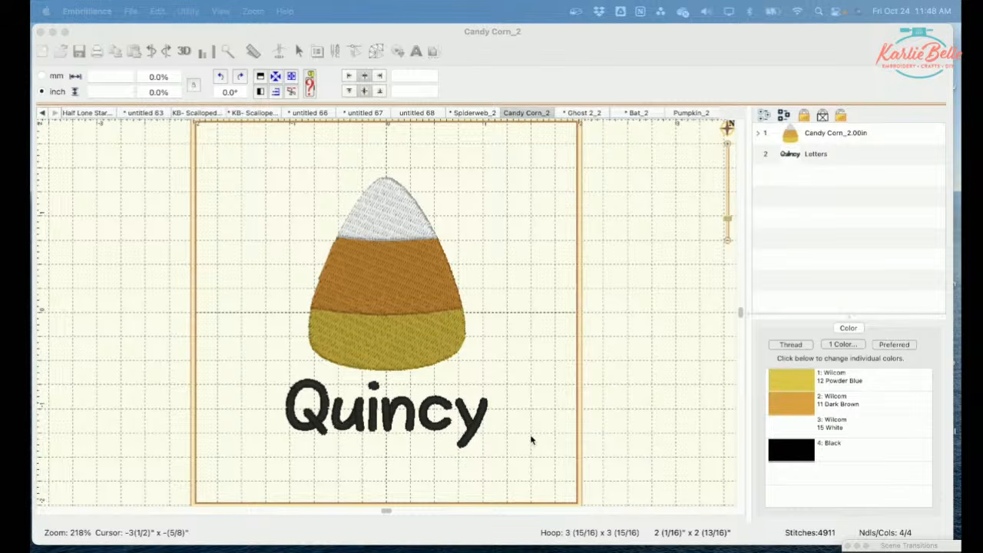
# Step: Select the name lettering below the candy corn and examine its font settings
pyautogui.click(793, 156)
pyautogui.click(881, 158)
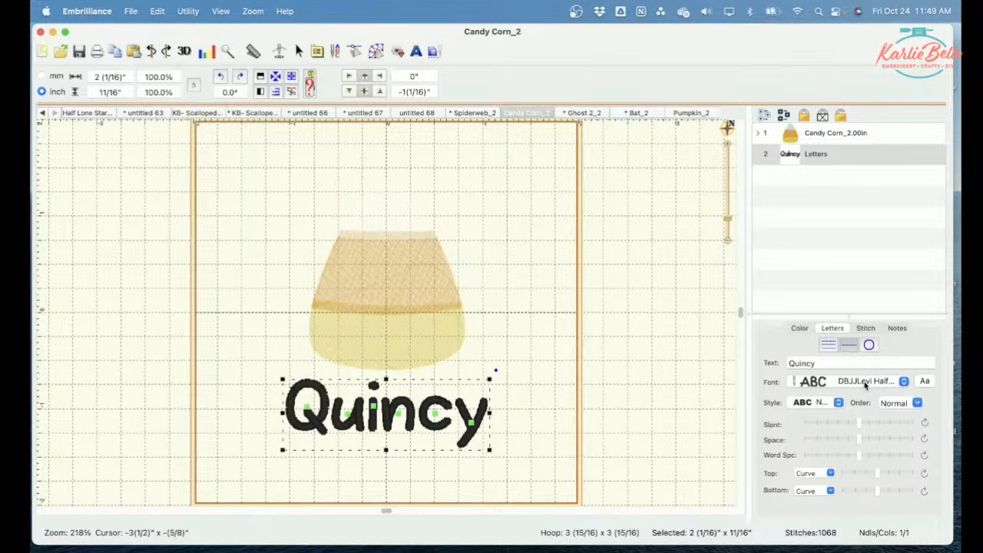
pyautogui.click(637, 337)
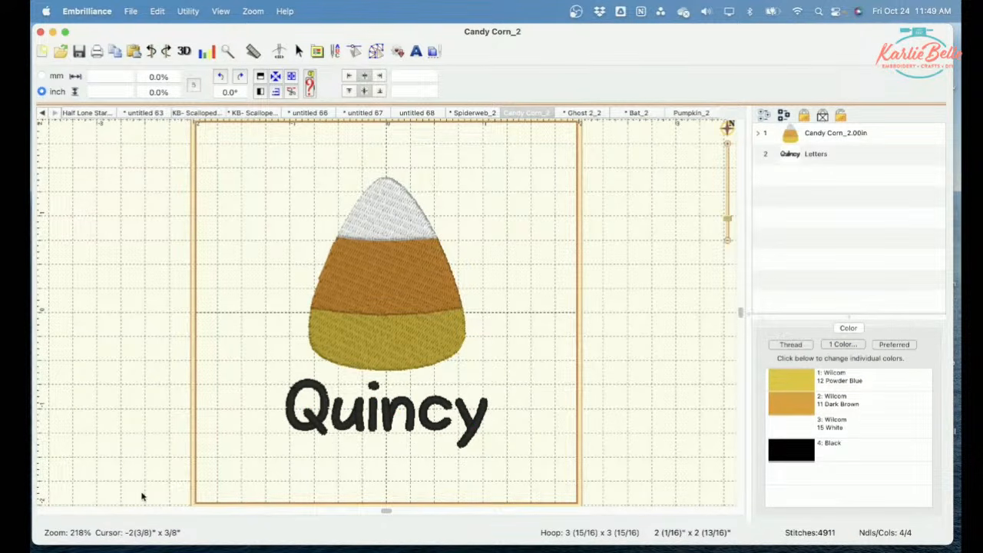
# Step: Switch to Finder and look through the files in the Downloads folder
pyautogui.click(71, 551)
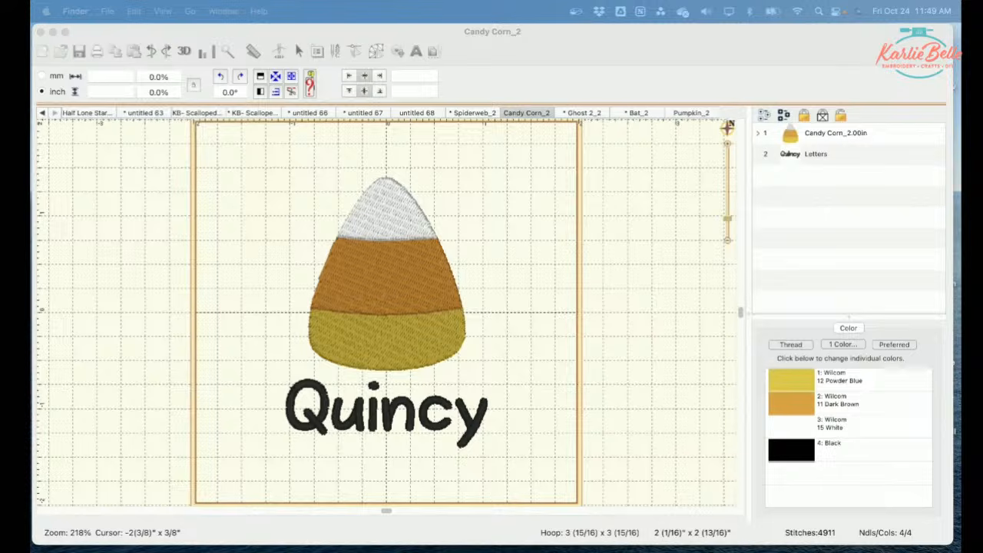
pyautogui.moveTo(31, 176); pyautogui.dragTo(169, 249)
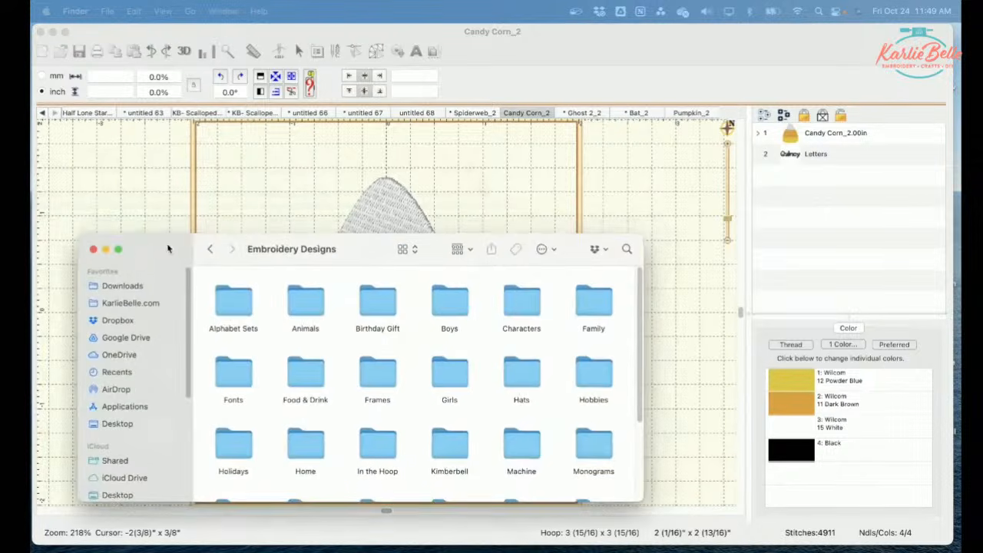
pyautogui.click(119, 286)
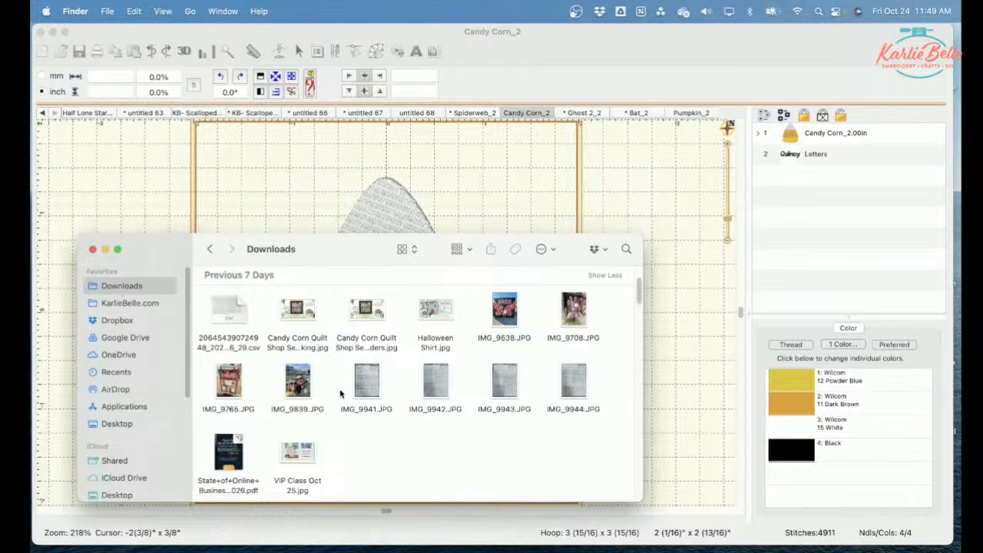
pyautogui.scroll(-4, 337, 392)
pyautogui.scroll(-2, 342, 393)
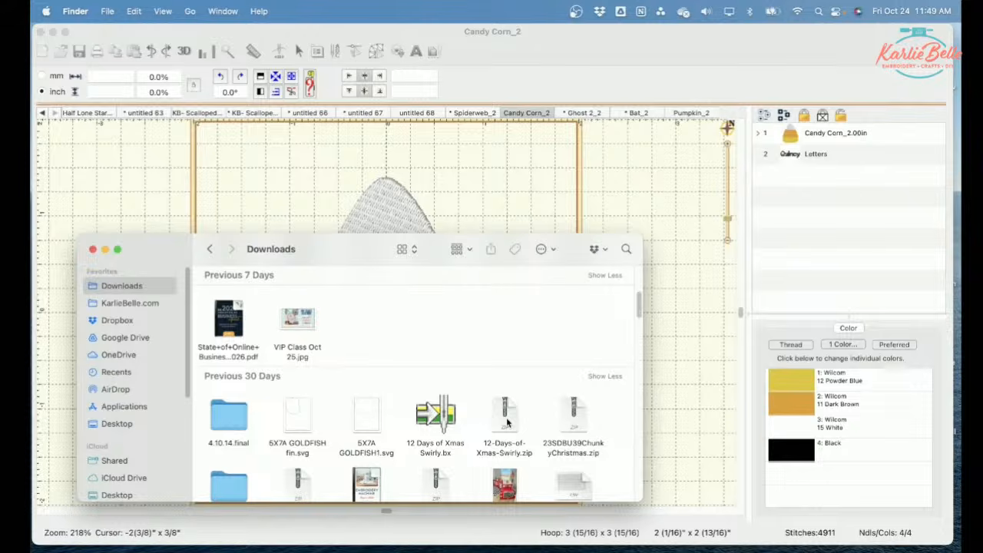
pyautogui.scroll(1, 425, 354)
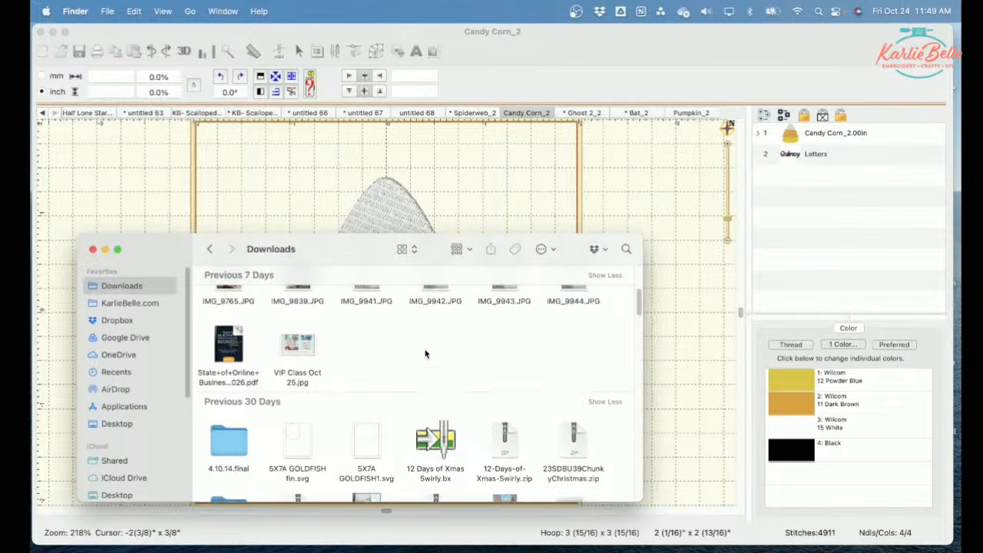
# Step: Go to the Halloween folder under Holidays in the Embroidery Designs folder on Dropbox
pyautogui.click(116, 320)
pyautogui.doubleClick(596, 290)
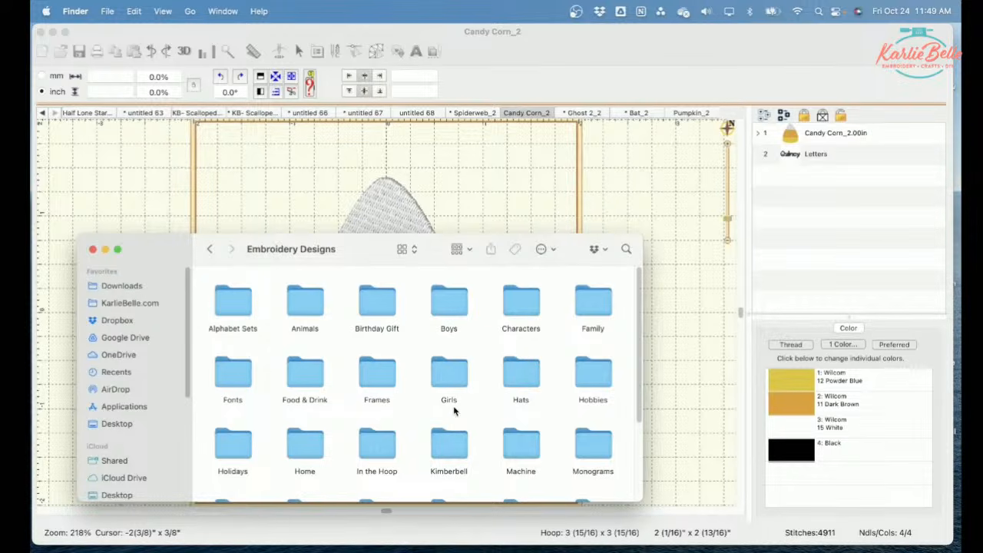
pyautogui.scroll(-2, 425, 424)
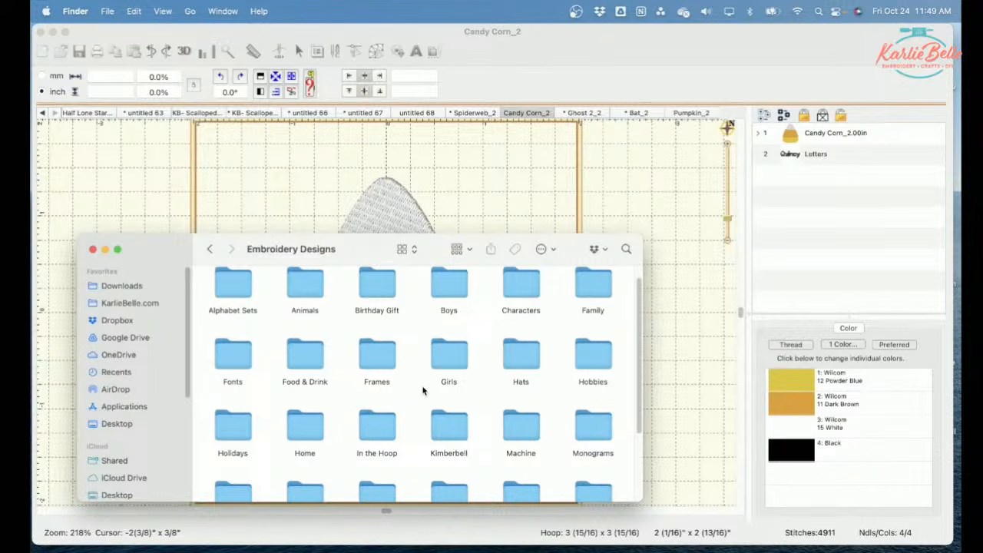
pyautogui.scroll(-3, 422, 391)
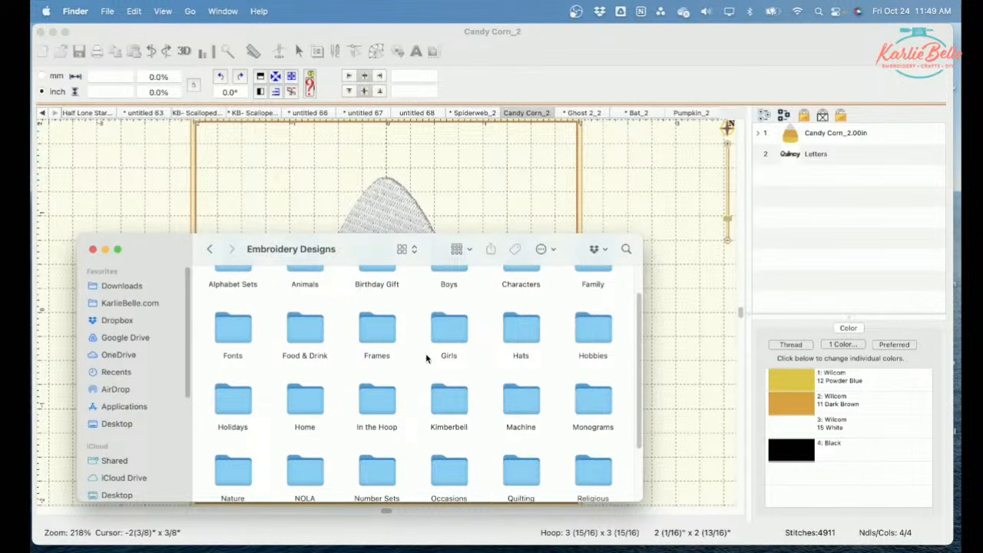
pyautogui.scroll(-1, 407, 419)
pyautogui.doubleClick(217, 393)
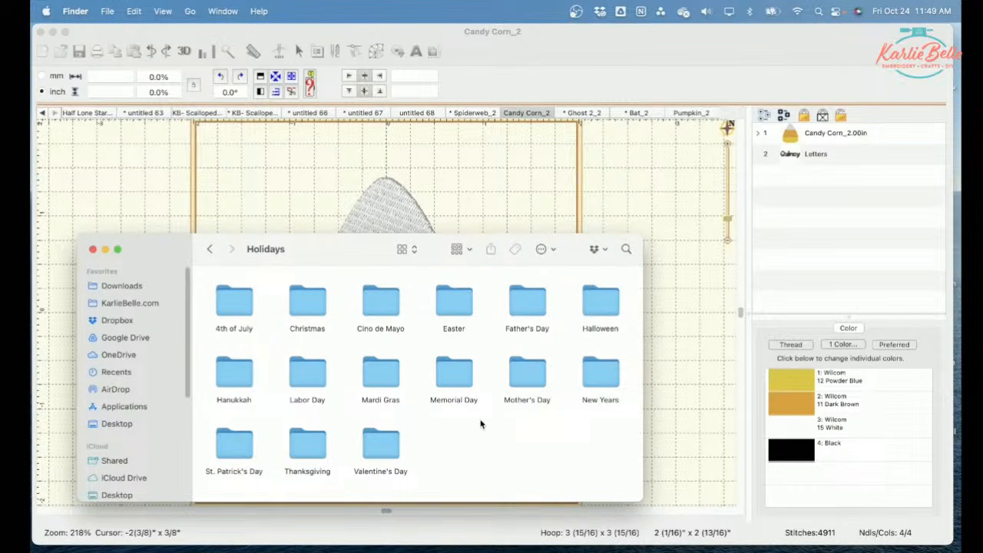
pyautogui.doubleClick(605, 305)
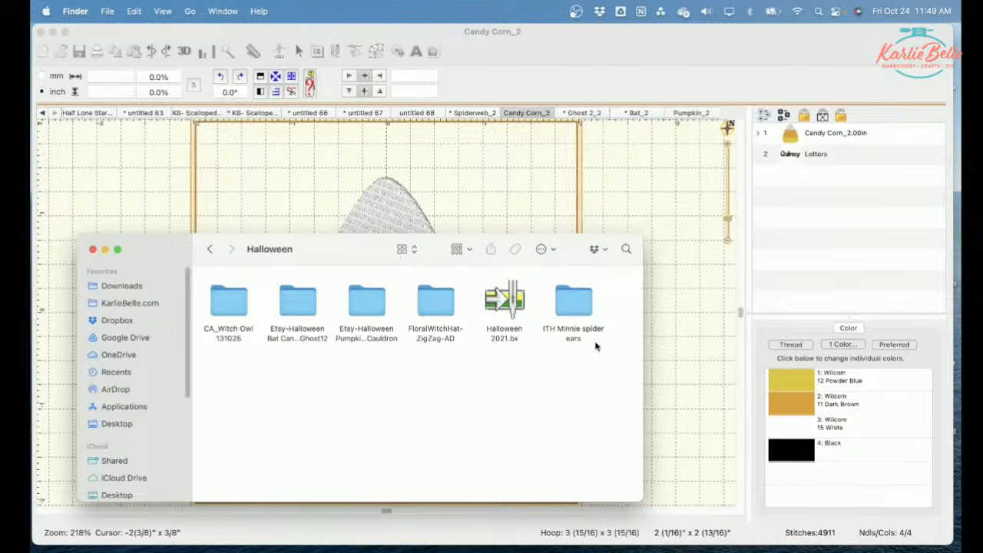
# Step: Open the PES folder of the Candy Corn design inside the Etsy-Halloween Bat Candy Corn Ghost folder
pyautogui.click(292, 330)
pyautogui.press('Right')
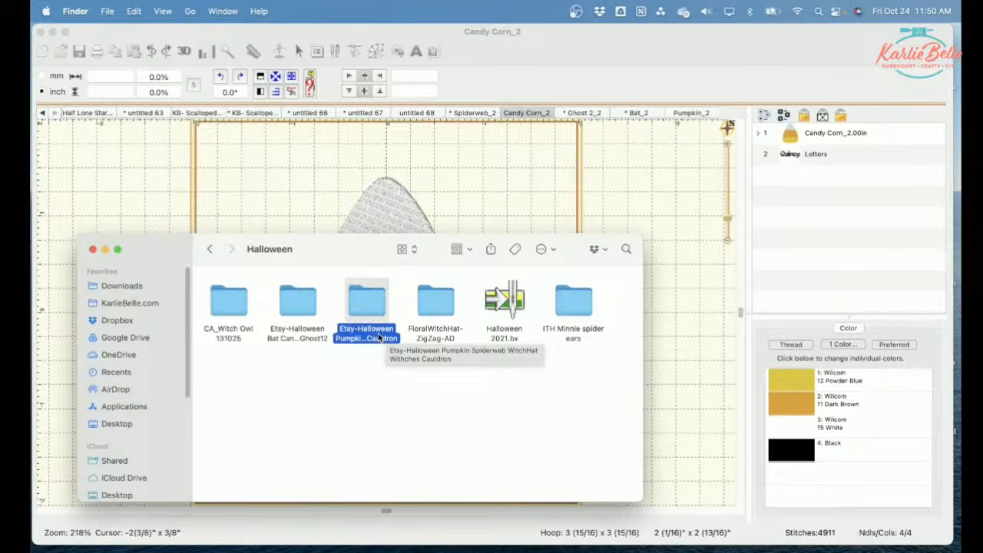
pyautogui.click(299, 313)
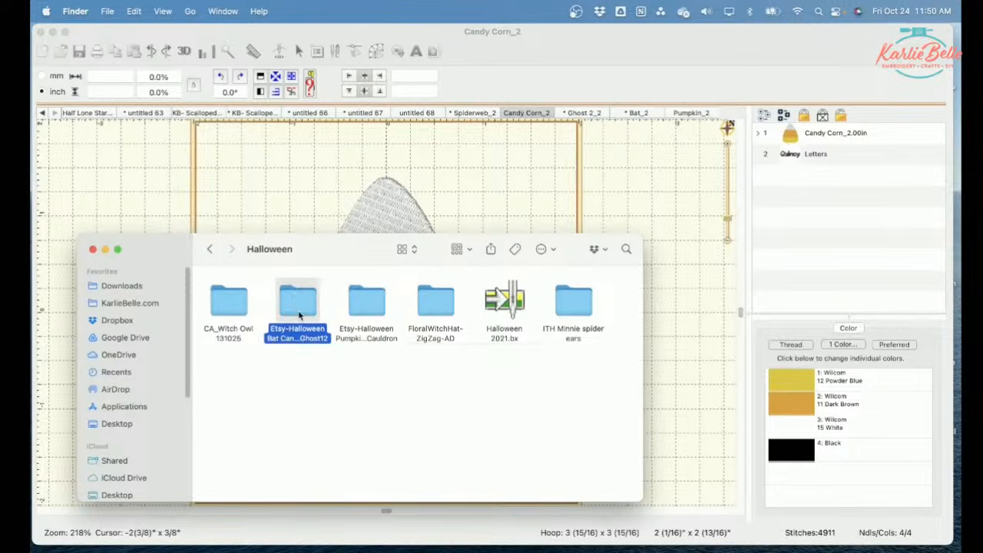
pyautogui.doubleClick(299, 306)
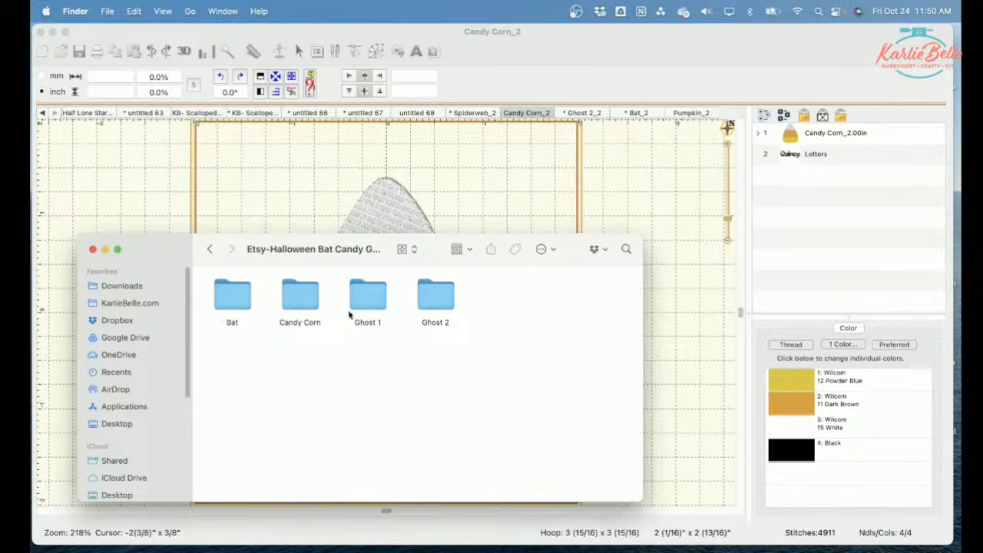
pyautogui.doubleClick(298, 300)
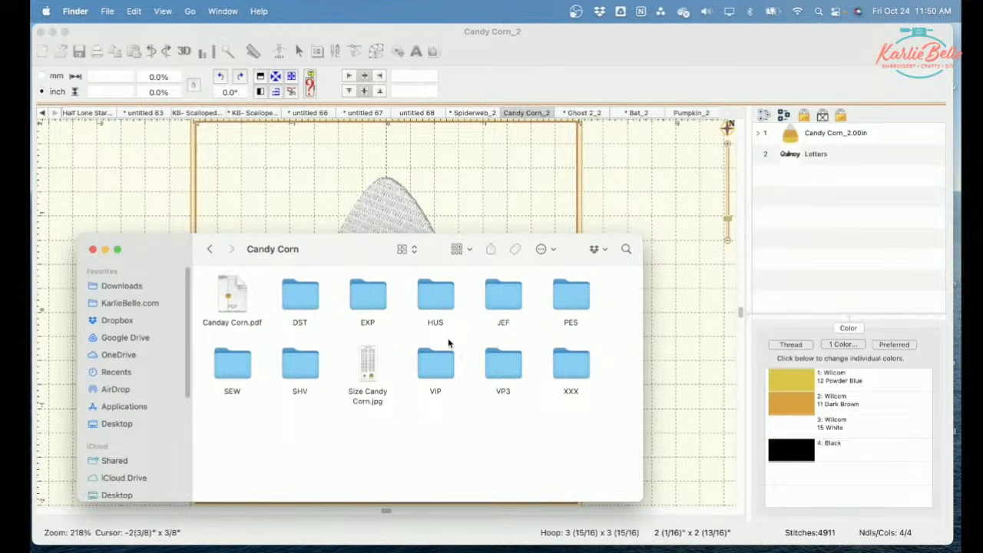
pyautogui.doubleClick(573, 298)
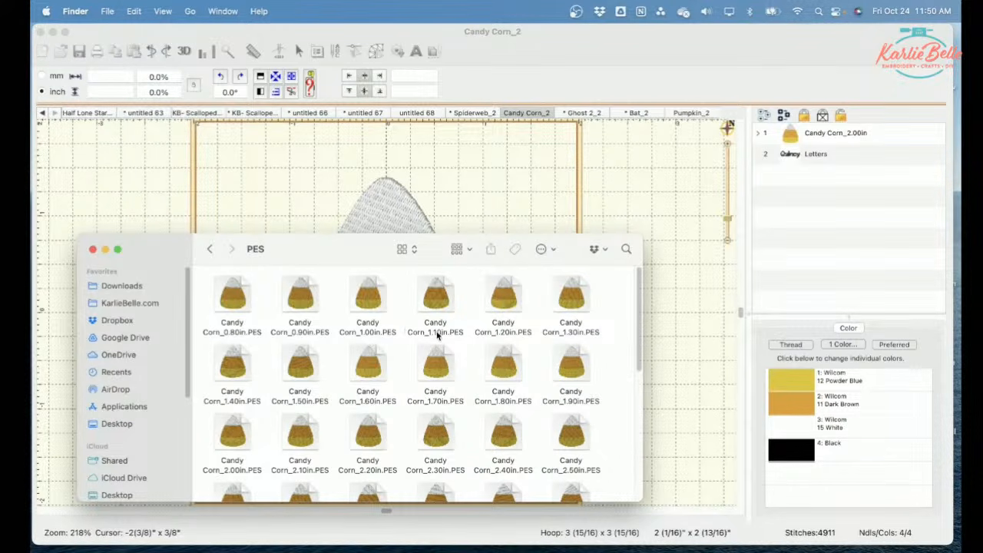
# Step: Look through the candy corn sizes and open Candy Corn_2.00in.PES in Embrilliance
pyautogui.scroll(-2, 554, 383)
pyautogui.scroll(2, 553, 381)
pyautogui.scroll(-8, 357, 365)
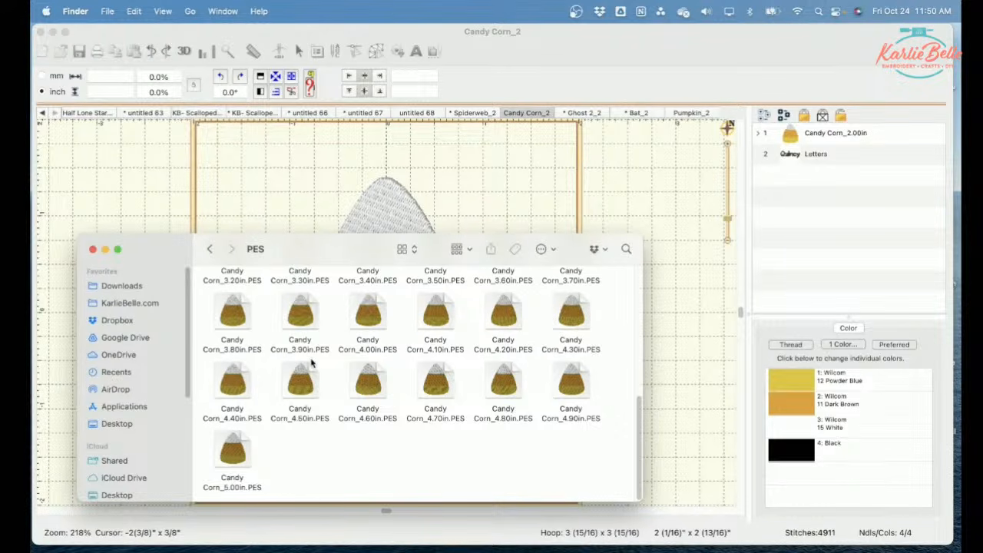
pyautogui.scroll(2, 319, 369)
pyautogui.scroll(5, 319, 354)
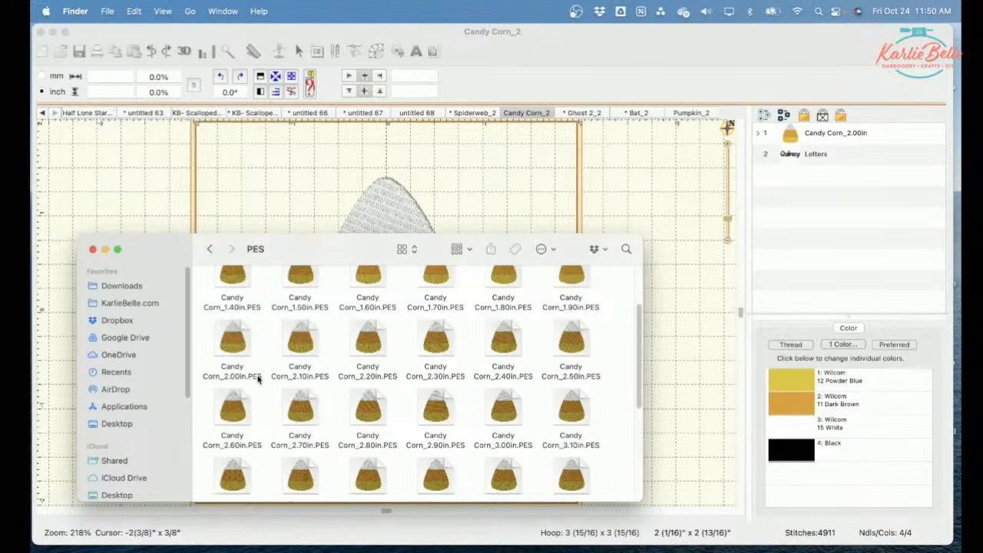
pyautogui.doubleClick(232, 342)
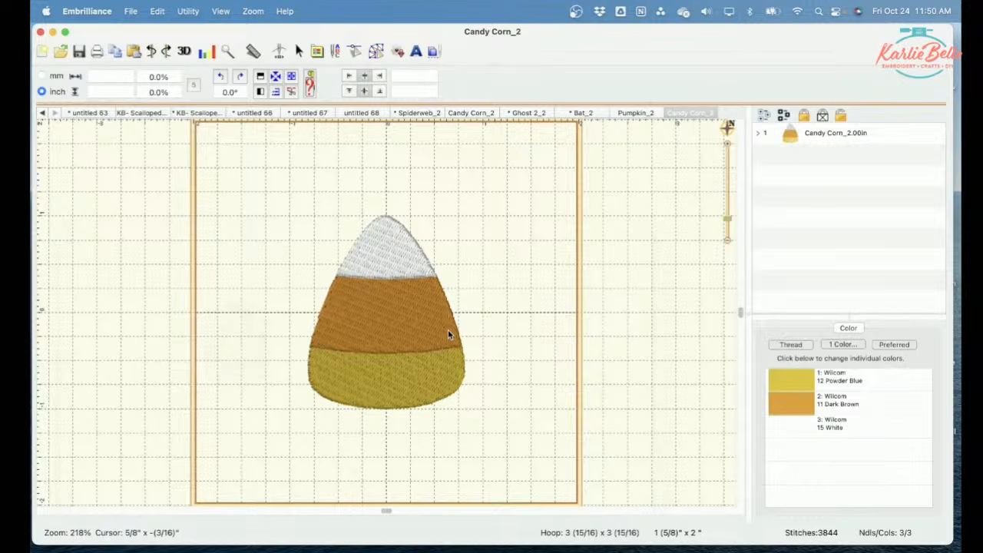
# Step: Set the design page's hoop to the PES 100mm x 100mm size
pyautogui.click(390, 277)
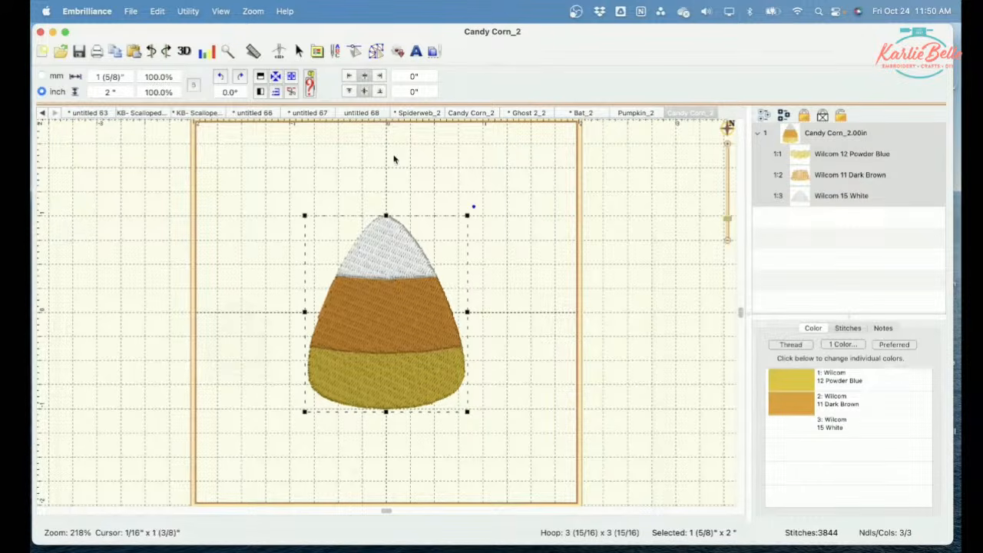
pyautogui.click(317, 50)
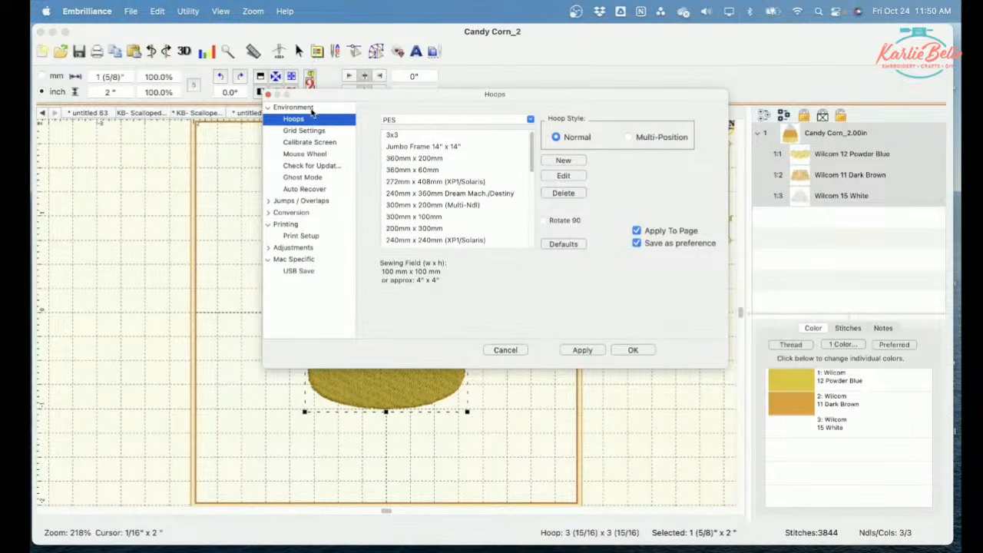
pyautogui.scroll(-5, 445, 215)
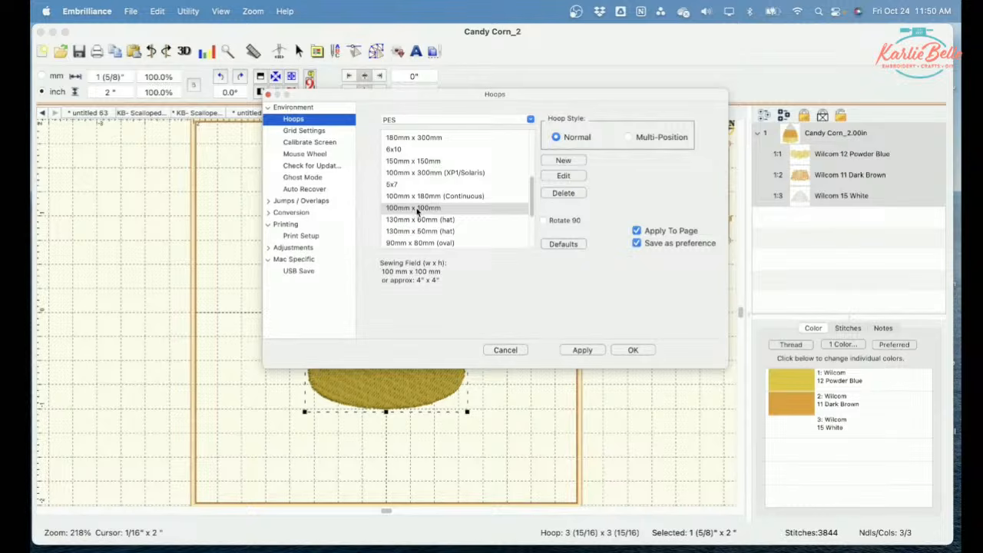
pyautogui.click(417, 209)
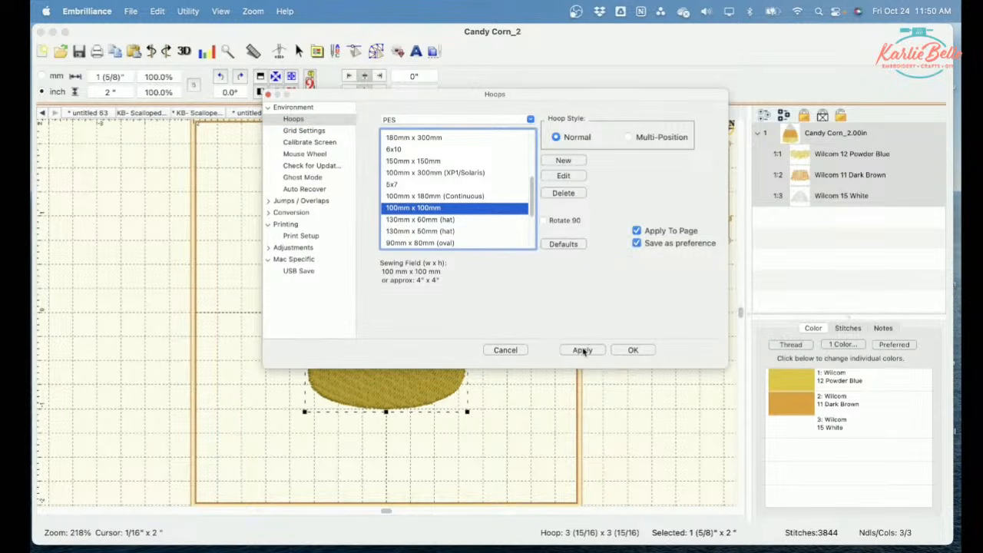
pyautogui.click(635, 350)
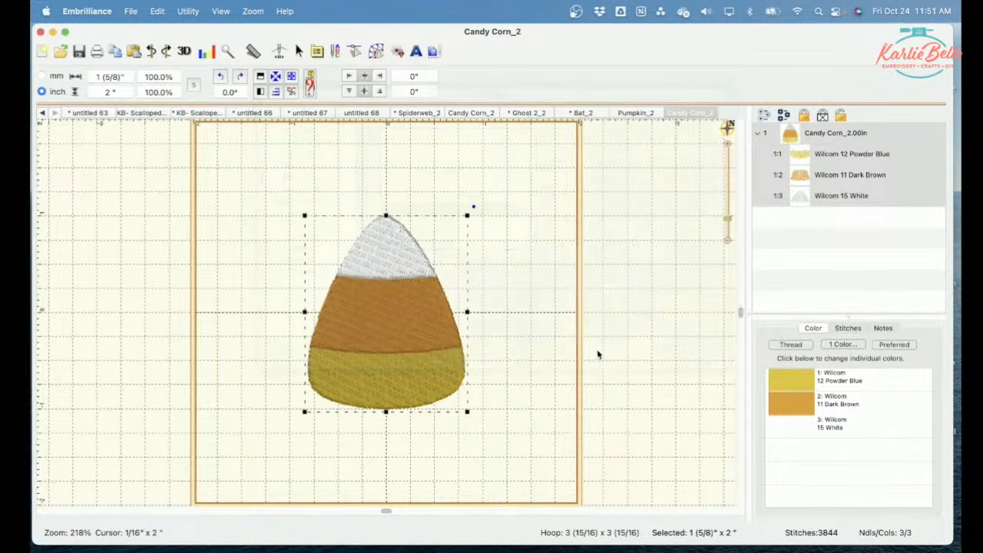
pyautogui.click(507, 470)
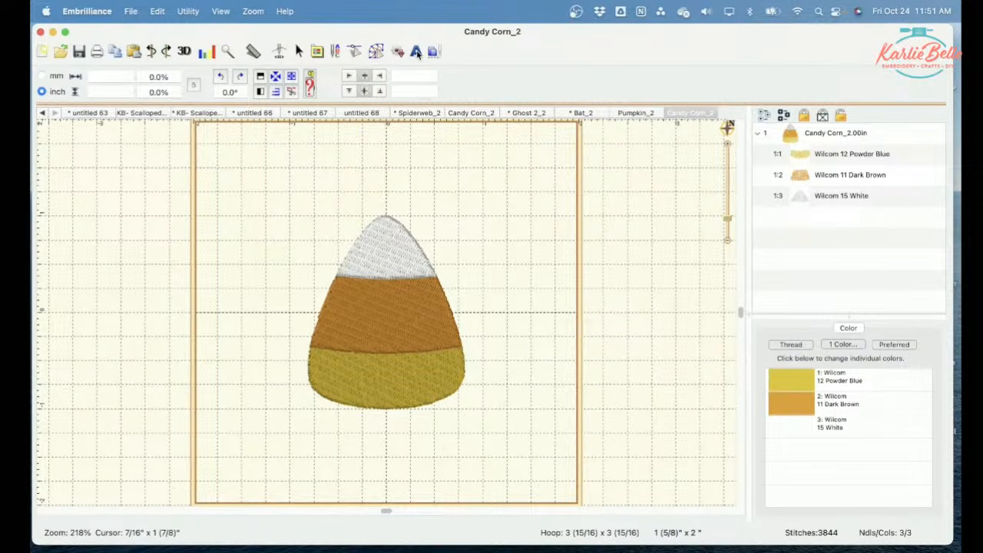
# Step: Add a lettering object to the candy corn design and set its font to CA Balloon 0.75
pyautogui.click(415, 52)
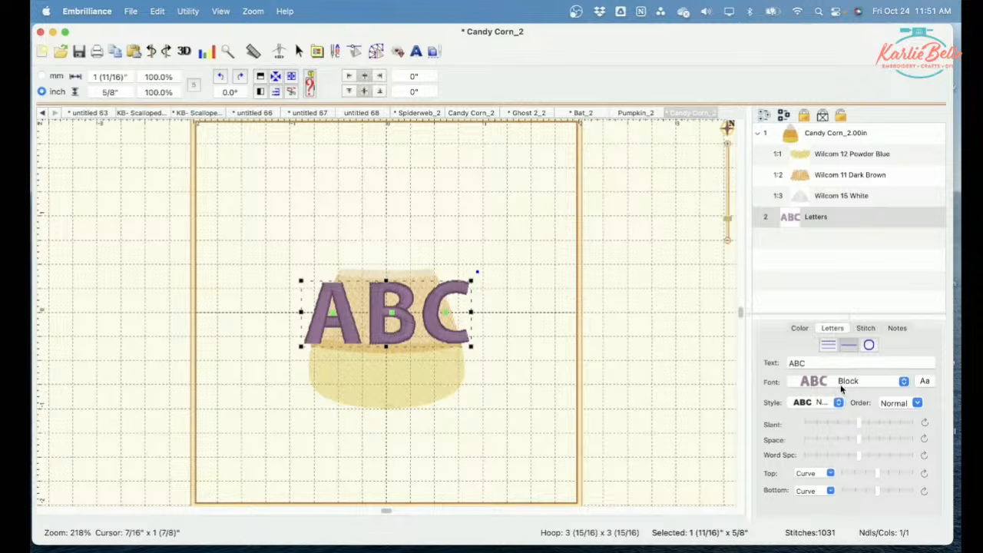
pyautogui.click(904, 381)
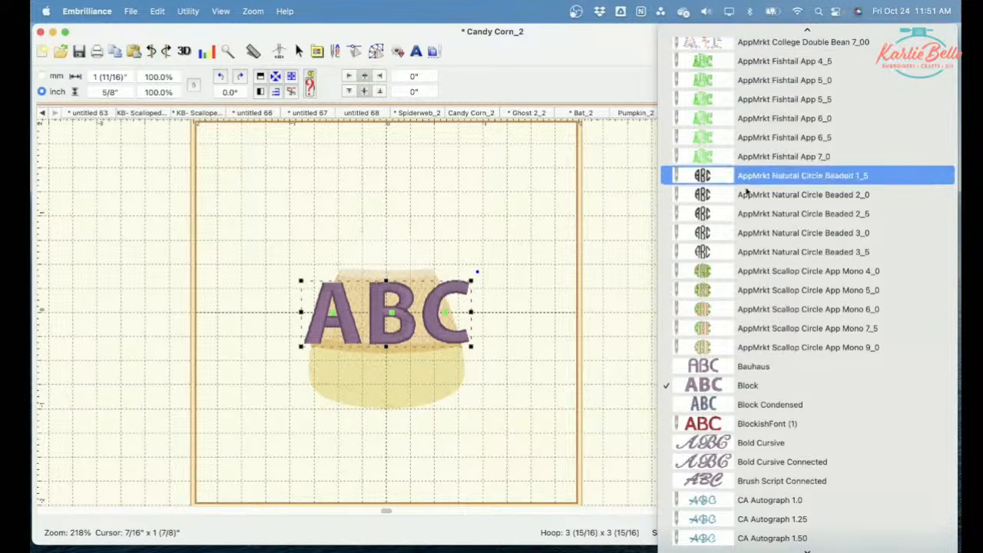
pyautogui.scroll(-1, 784, 364)
pyautogui.scroll(-15, 783, 364)
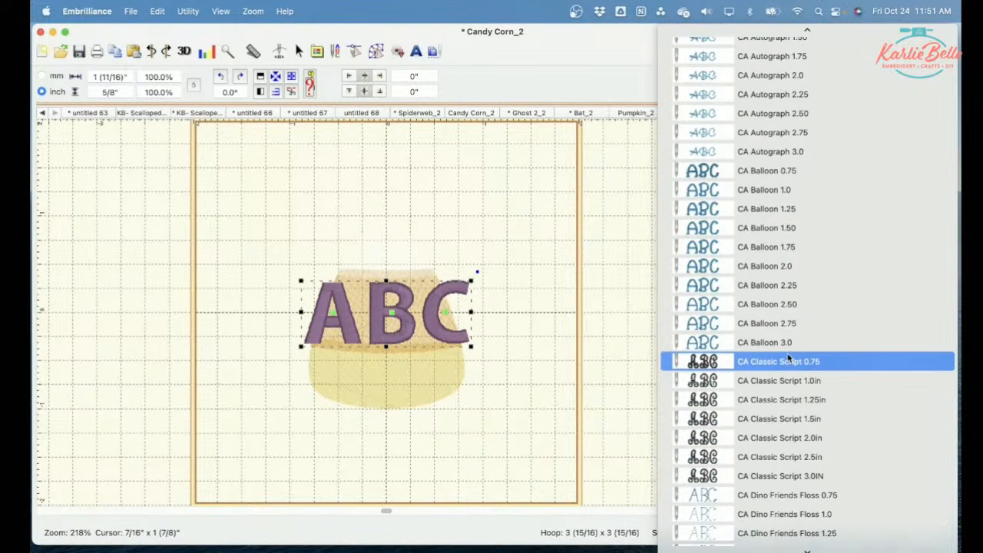
pyautogui.click(783, 172)
# Step: Replace the lettering's ABC text with the recipient's first name
pyautogui.moveTo(812, 366); pyautogui.dragTo(779, 368)
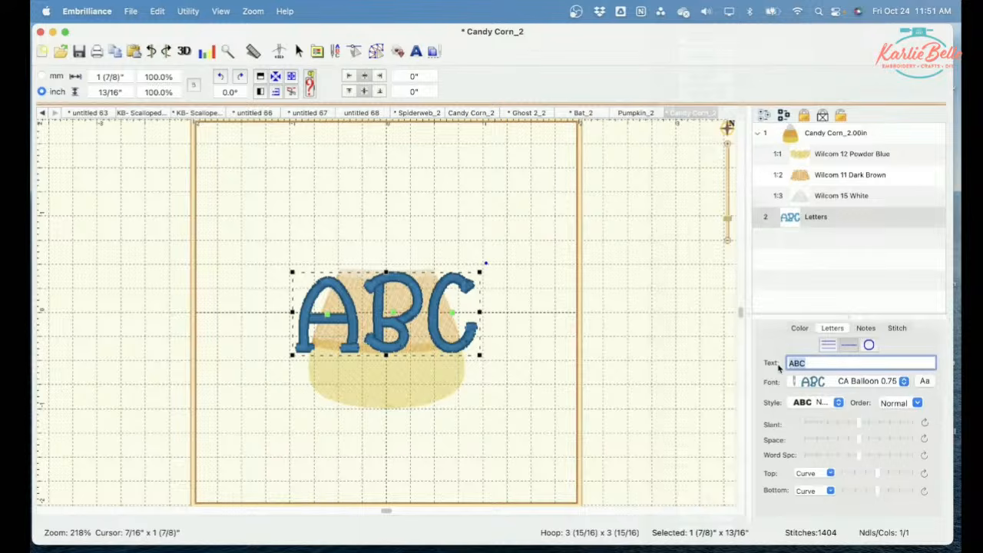
pyautogui.write('C')
pyautogui.press('Return')
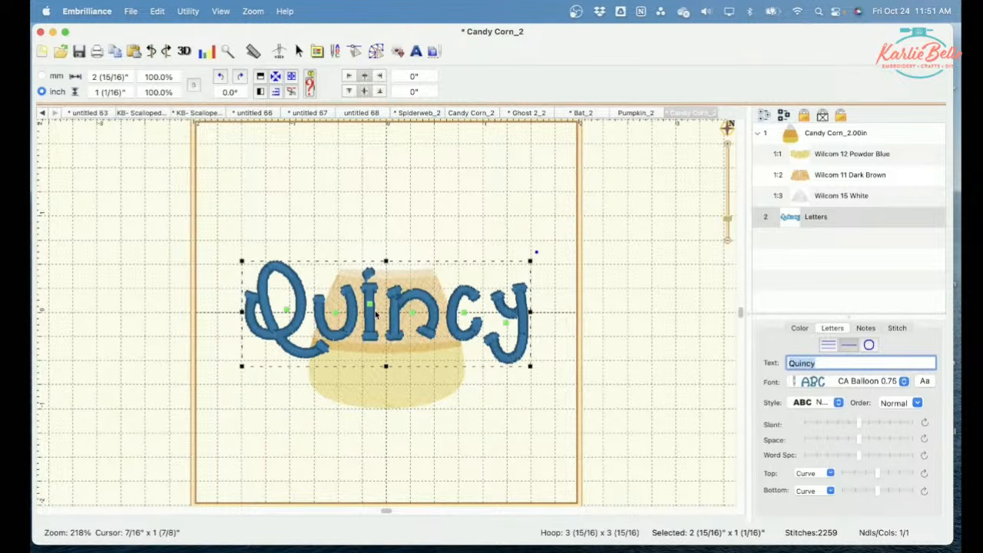
# Step: Move the candy corn up to about 7/16" above center and place the name lettering beneath it, about 1 1/4" below center
pyautogui.moveTo(399, 299); pyautogui.dragTo(400, 441)
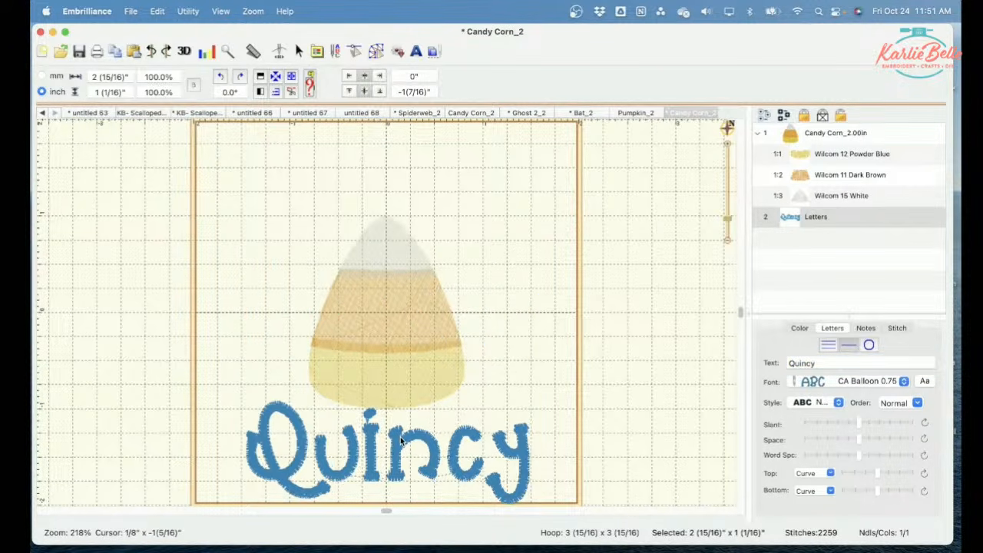
pyautogui.click(386, 303)
pyautogui.moveTo(386, 301); pyautogui.dragTo(387, 266)
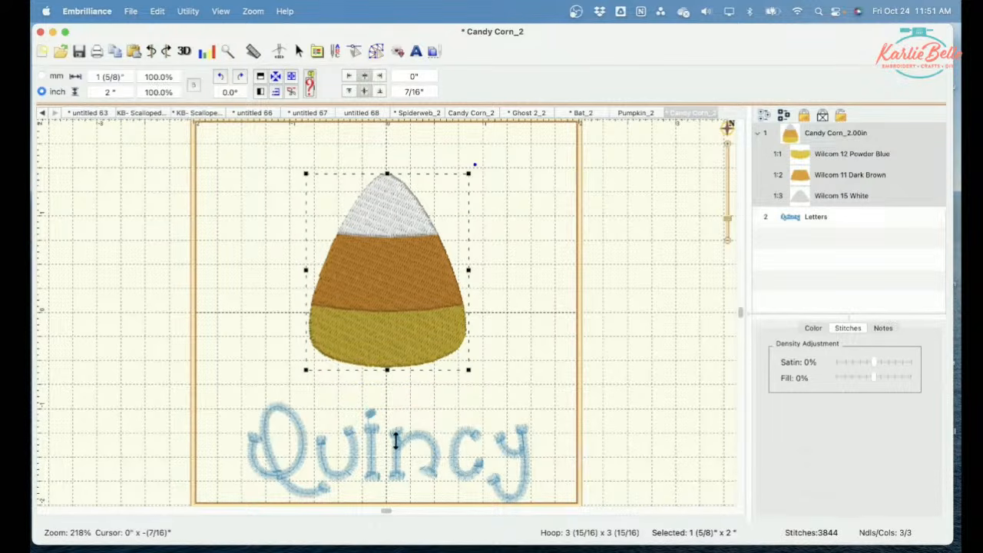
pyautogui.click(531, 430)
pyautogui.moveTo(517, 452); pyautogui.dragTo(515, 430)
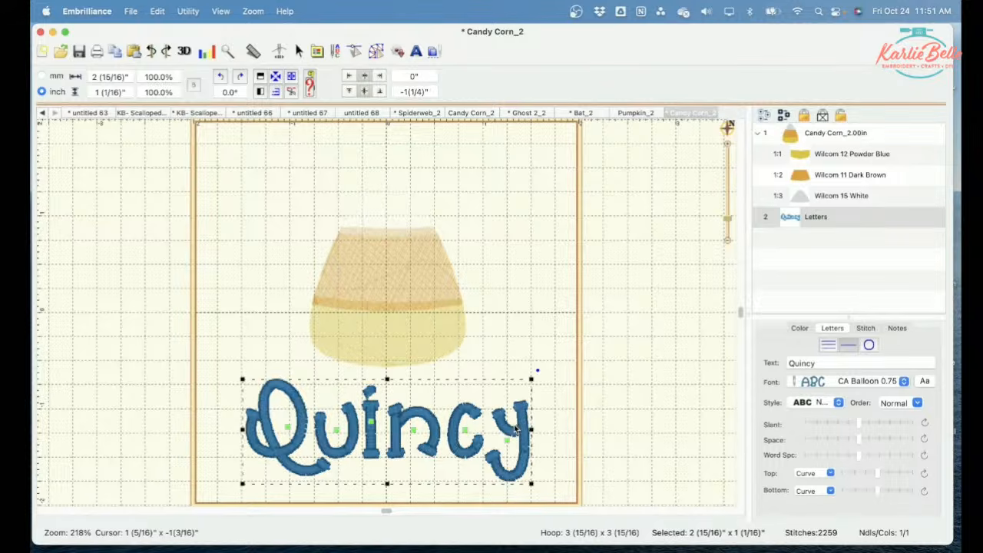
pyautogui.click(580, 375)
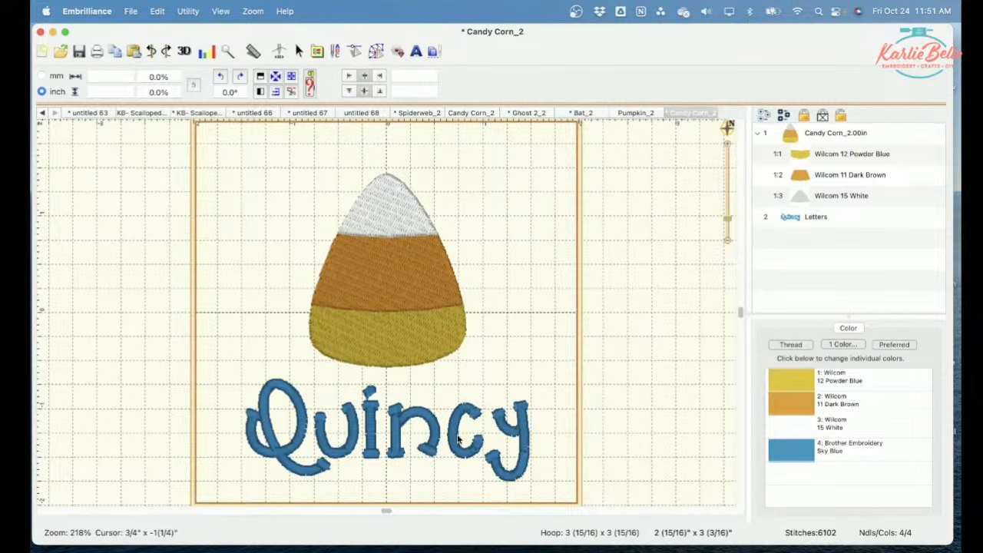
# Step: Change the font of the name lettering beneath the candy corn to CA Dino Friends Floss 0.75
pyautogui.click(430, 452)
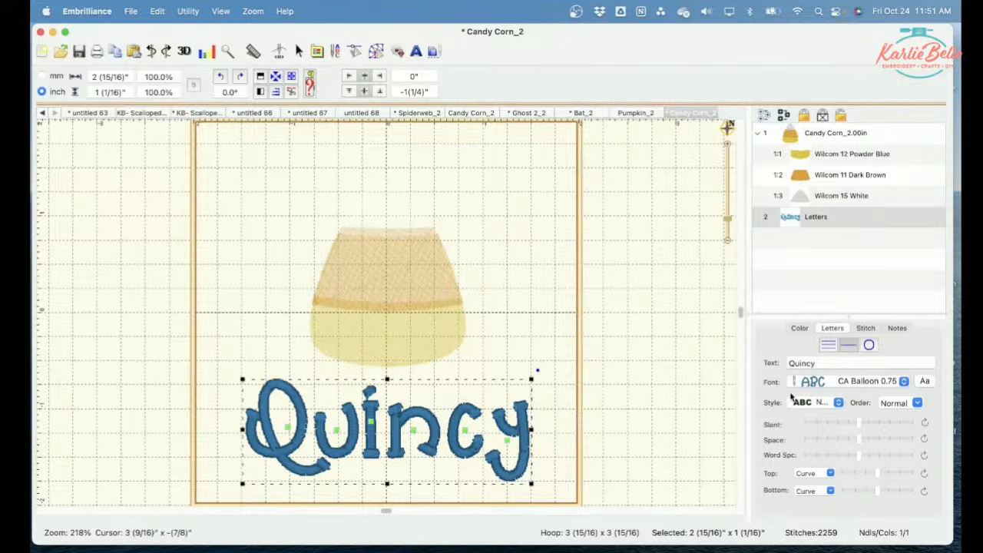
pyautogui.click(904, 382)
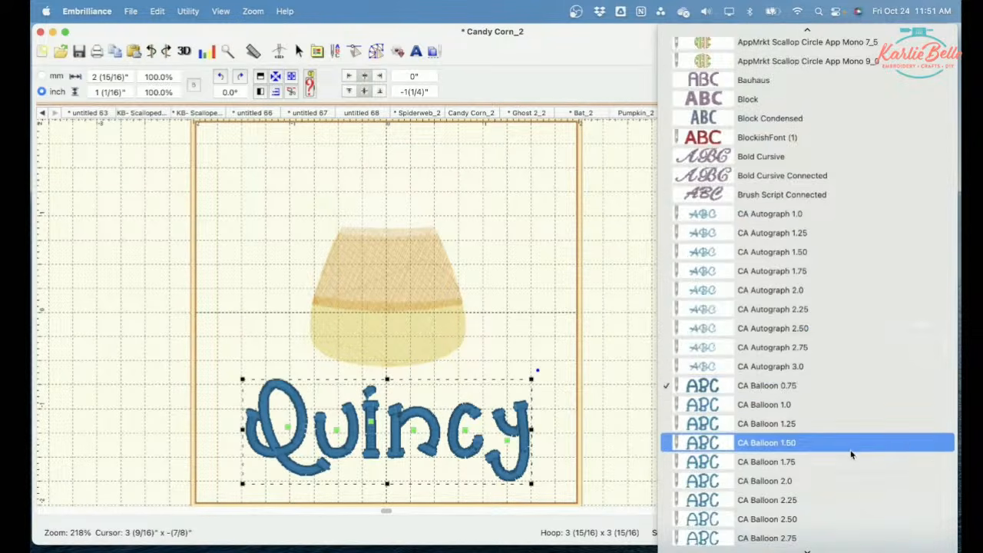
pyautogui.scroll(-6, 852, 450)
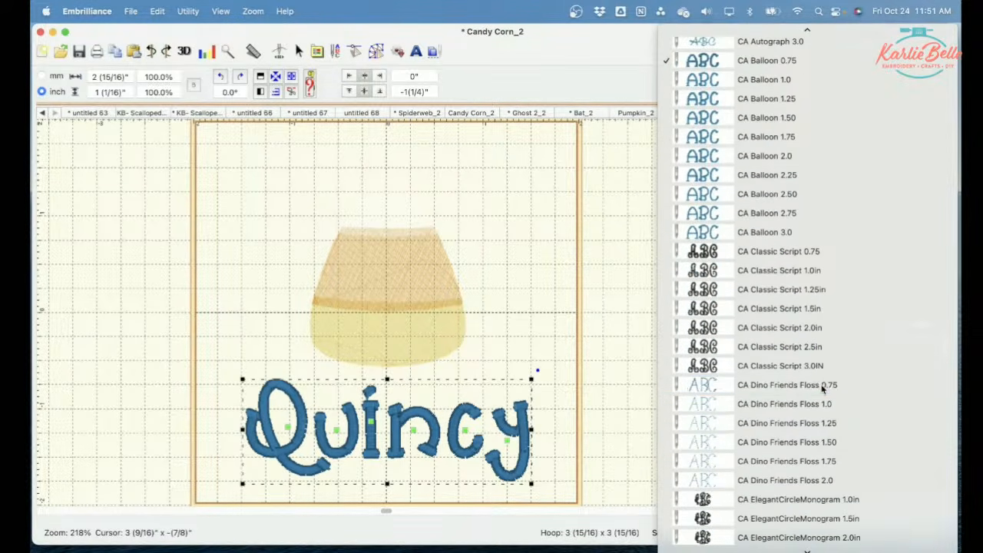
pyautogui.click(821, 385)
pyautogui.click(673, 440)
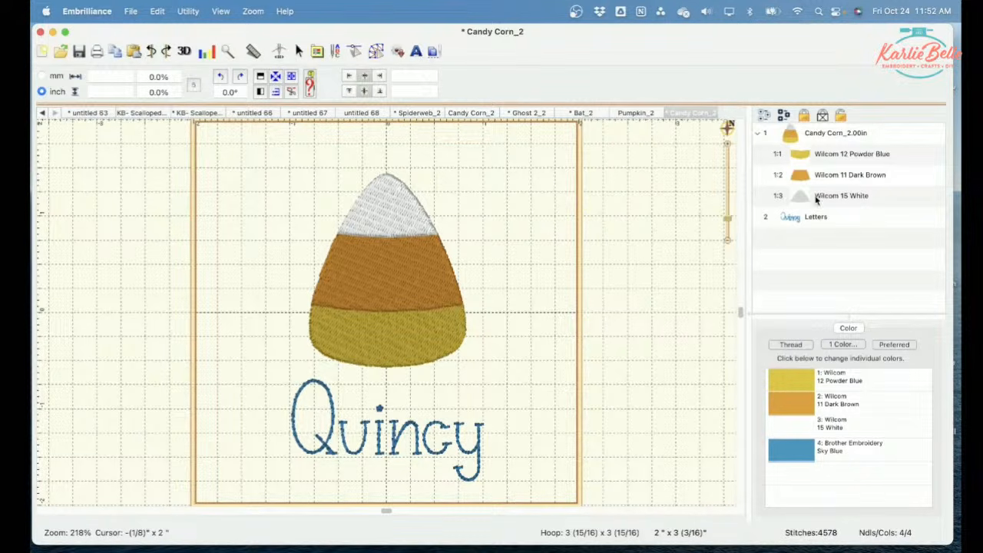
pyautogui.click(791, 219)
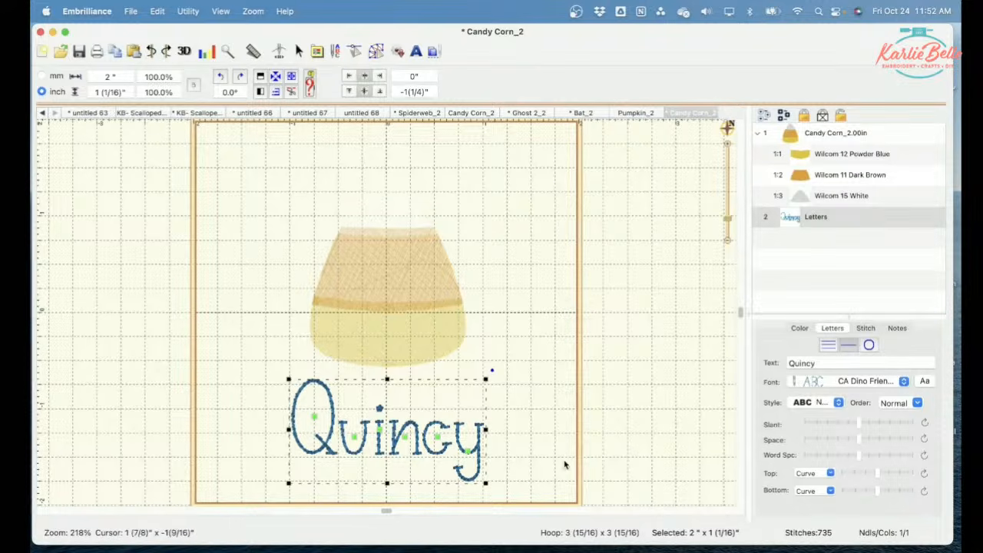
pyautogui.click(527, 456)
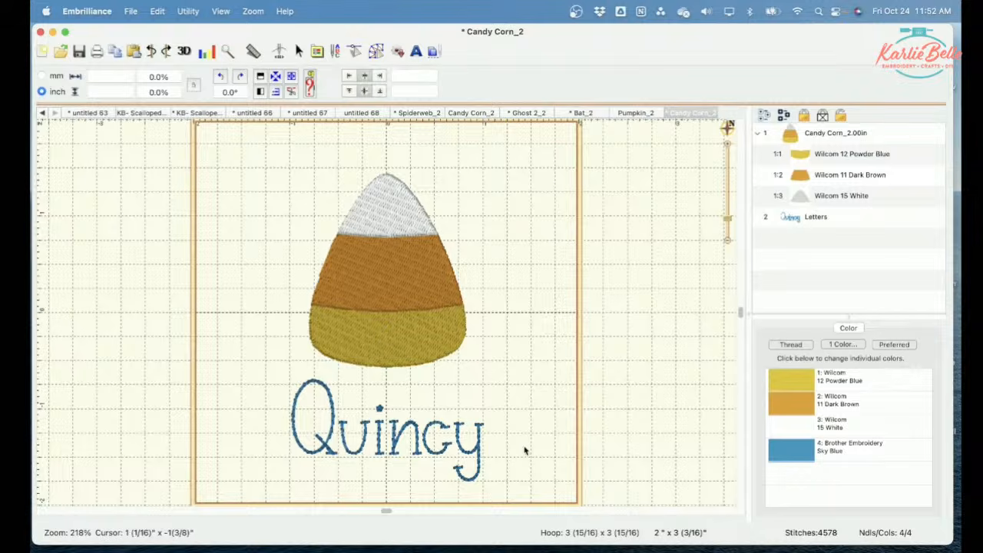
# Step: Check the embroidery file formats offered for saving the design as a new stitch file, and cancel the save
pyautogui.click(130, 11)
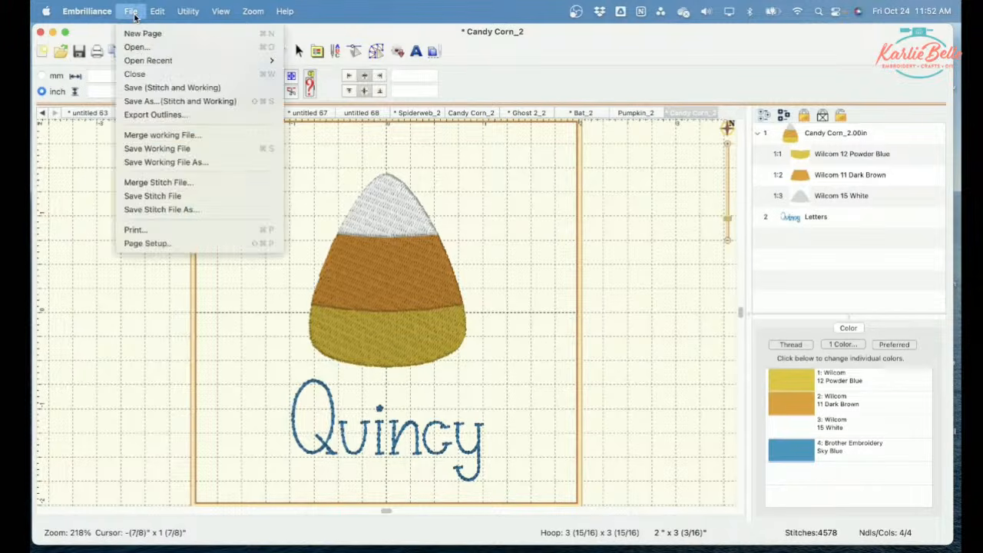
pyautogui.click(160, 210)
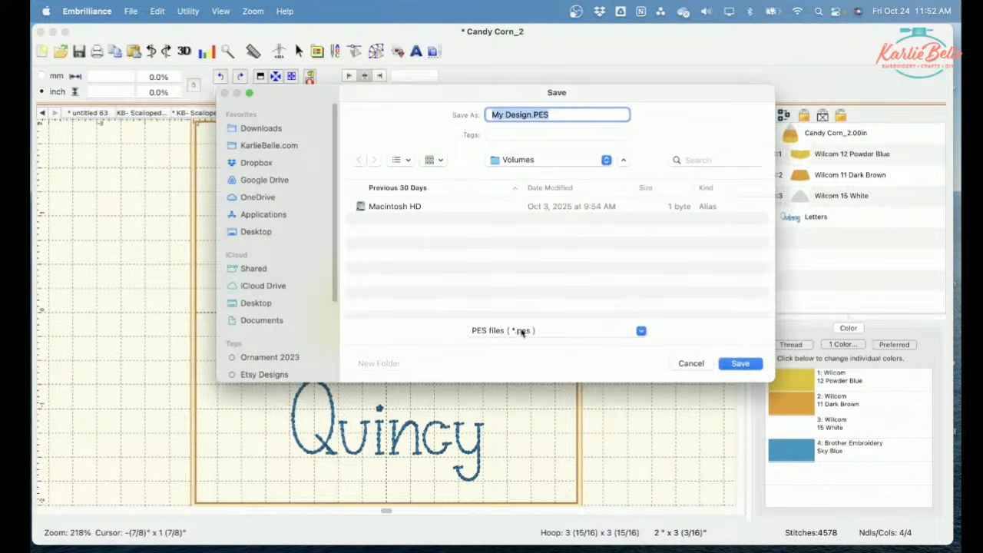
pyautogui.click(640, 330)
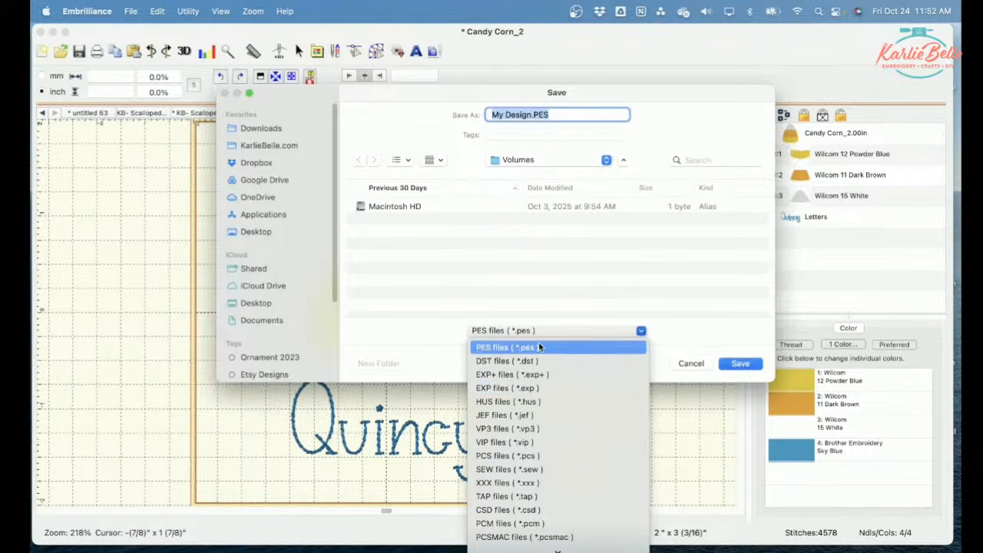
pyautogui.click(642, 330)
pyautogui.click(694, 363)
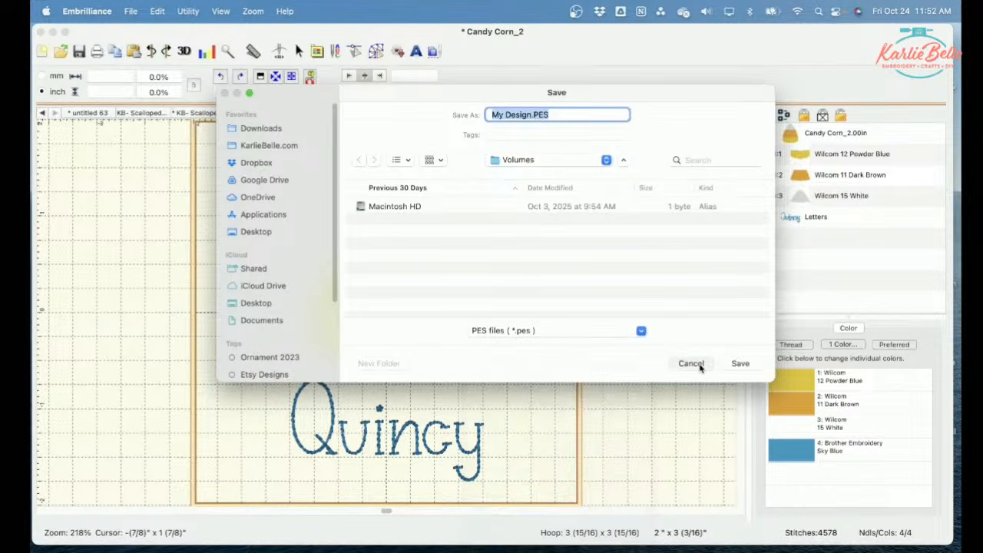
# Step: View the WiFi to Brother / Baby Lock transfer's design name prompt and cancel without sending the design
pyautogui.click(187, 10)
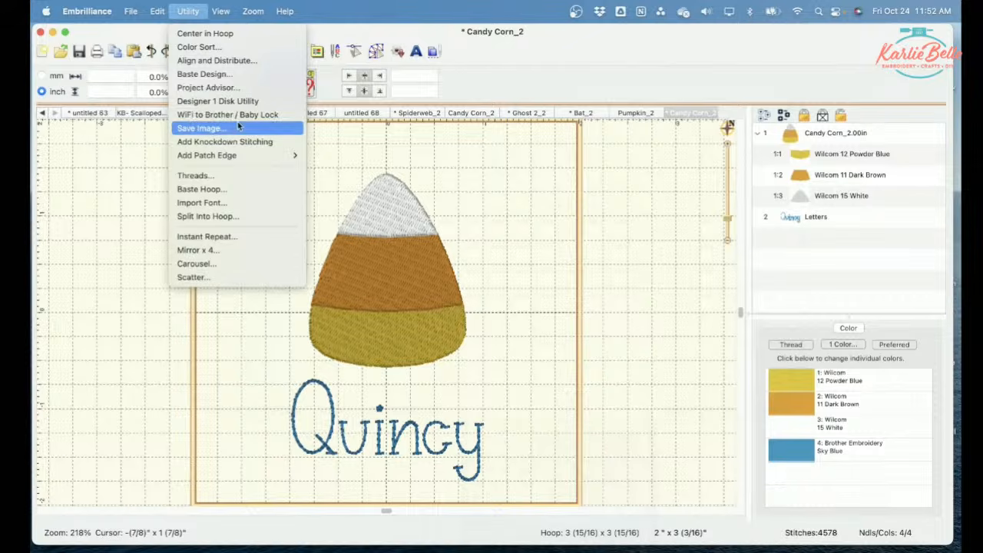
pyautogui.click(267, 116)
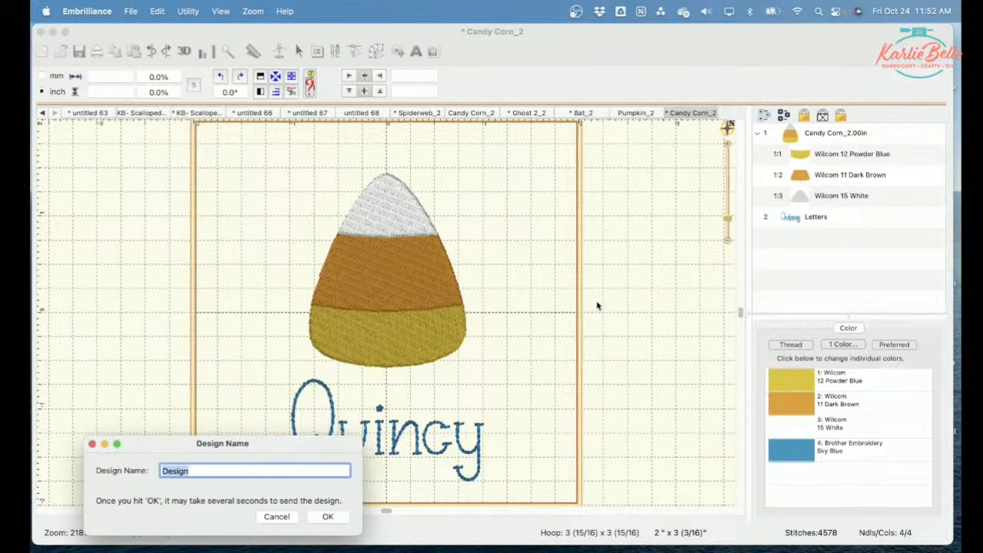
pyautogui.click(275, 516)
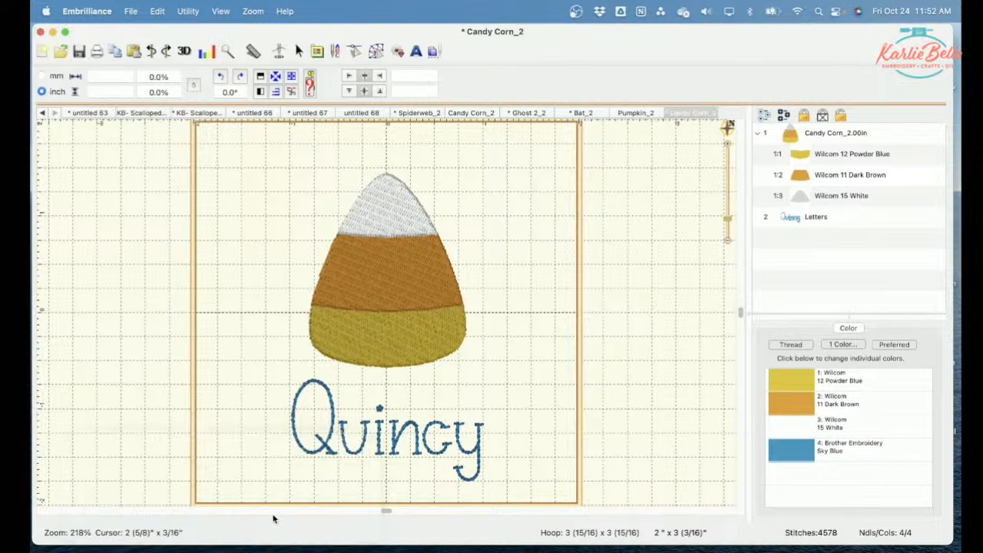